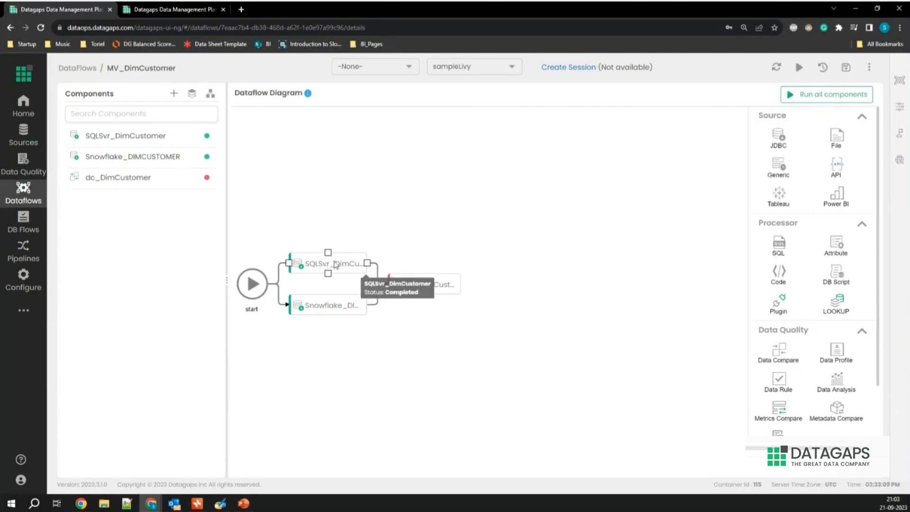
Review the SQLSvr_DimCustomer component's properties, source query, loaded-row preview and result schema.
{"action": "double_click", "coordinate": [307, 269]}
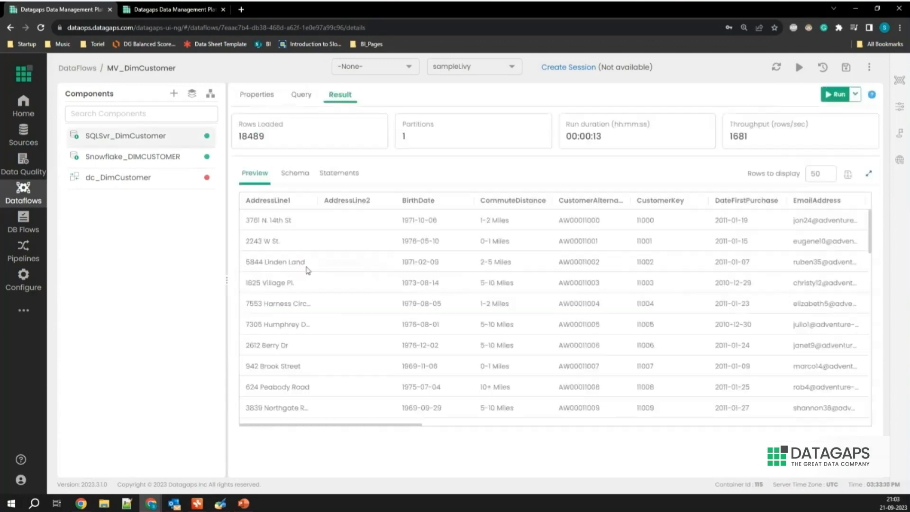
{"action": "left_click", "coordinate": [259, 95]}
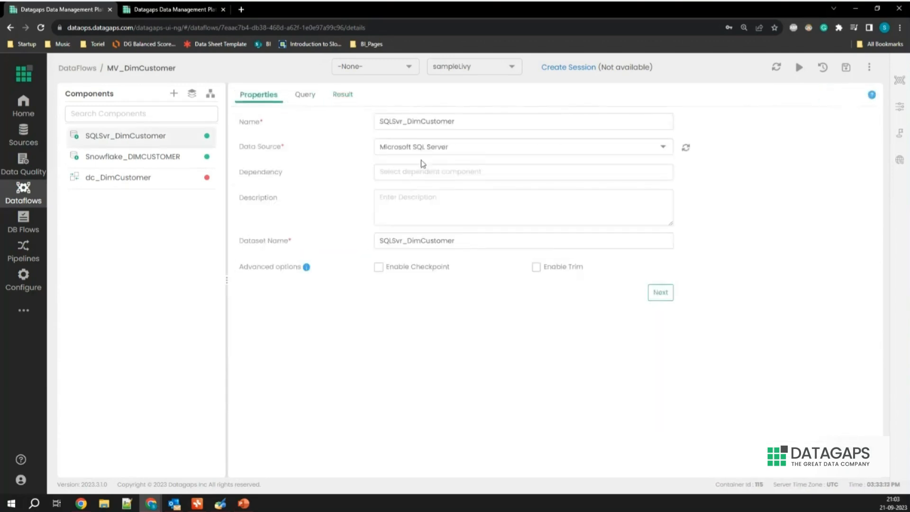
{"action": "left_click", "coordinate": [313, 97]}
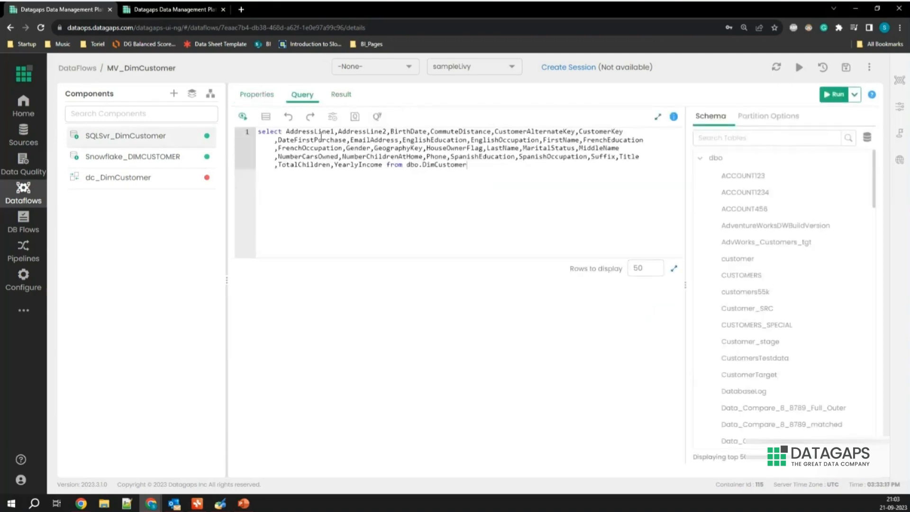
{"action": "scroll", "coordinate": [707, 247], "scroll_direction": "down", "scroll_amount": 4}
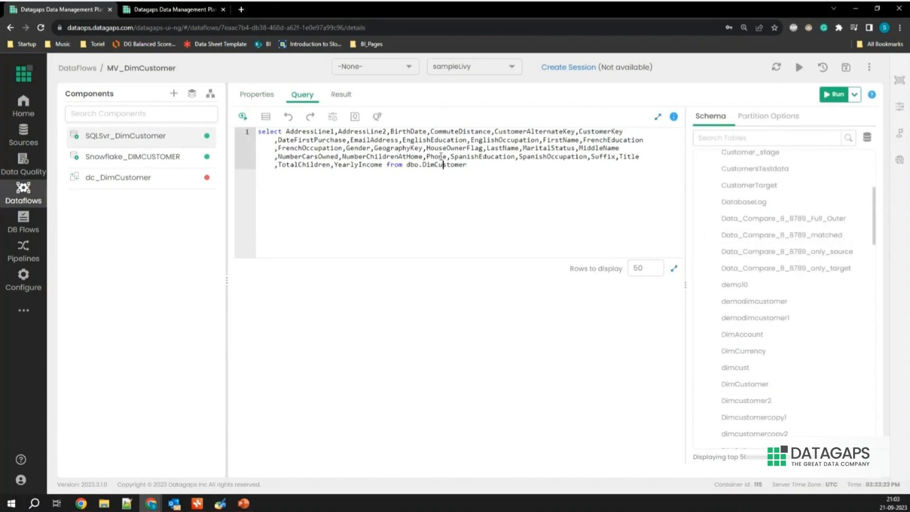
{"action": "left_click", "coordinate": [341, 95]}
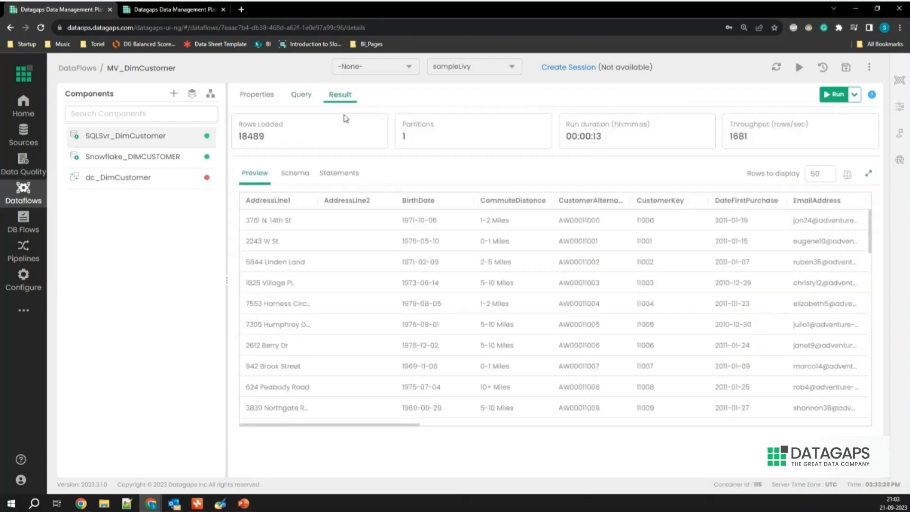
{"action": "scroll", "coordinate": [353, 253], "scroll_direction": "up", "scroll_amount": 2}
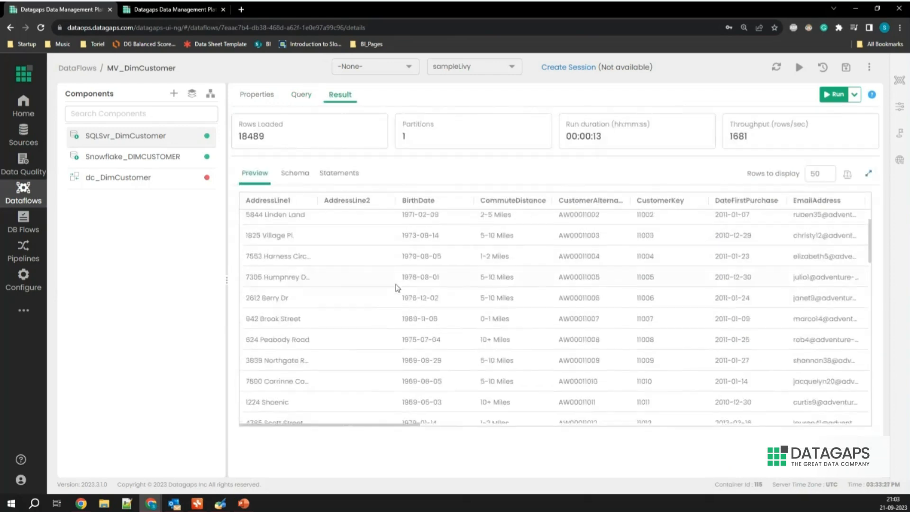
{"action": "left_click", "coordinate": [298, 175]}
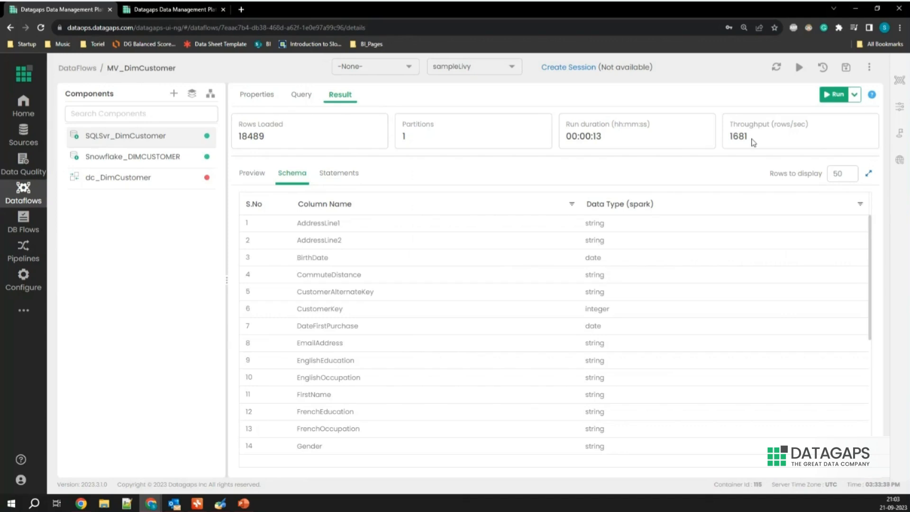
Review the Snowflake_DIMCUSTOMER component's properties, query and loaded row count.
{"action": "mouse_move", "coordinate": [159, 161]}
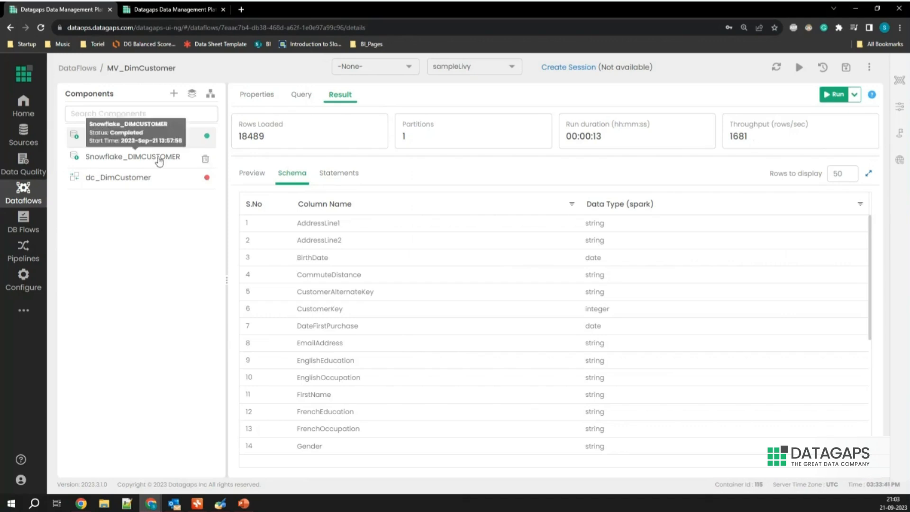
{"action": "left_click", "coordinate": [210, 93]}
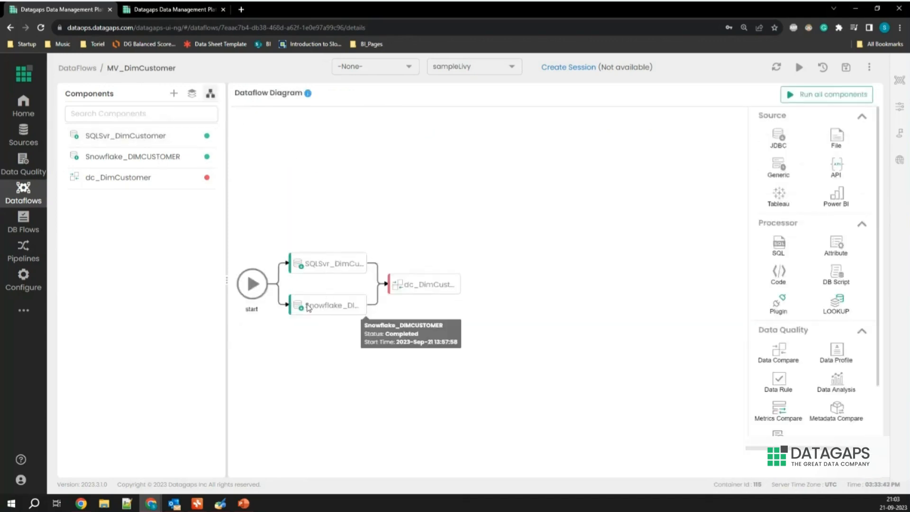
{"action": "left_click", "coordinate": [308, 307]}
{"action": "left_click", "coordinate": [254, 97]}
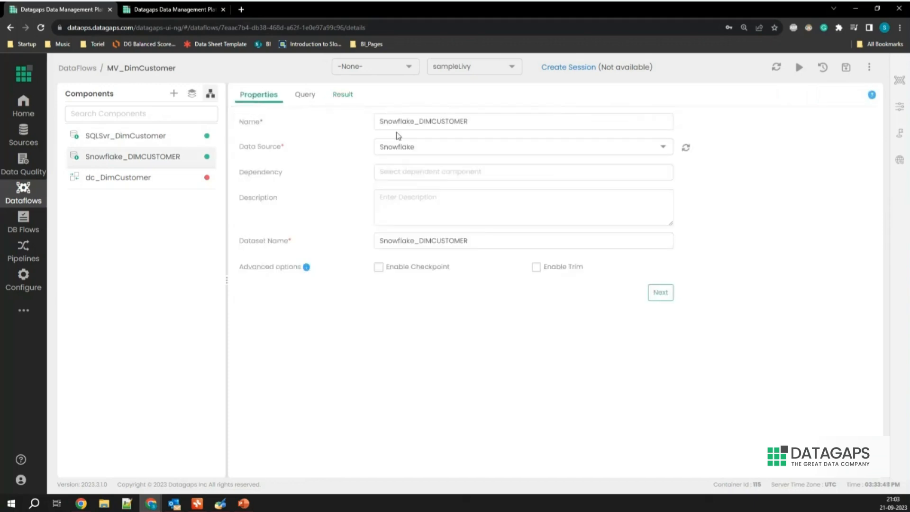
{"action": "left_click", "coordinate": [300, 95]}
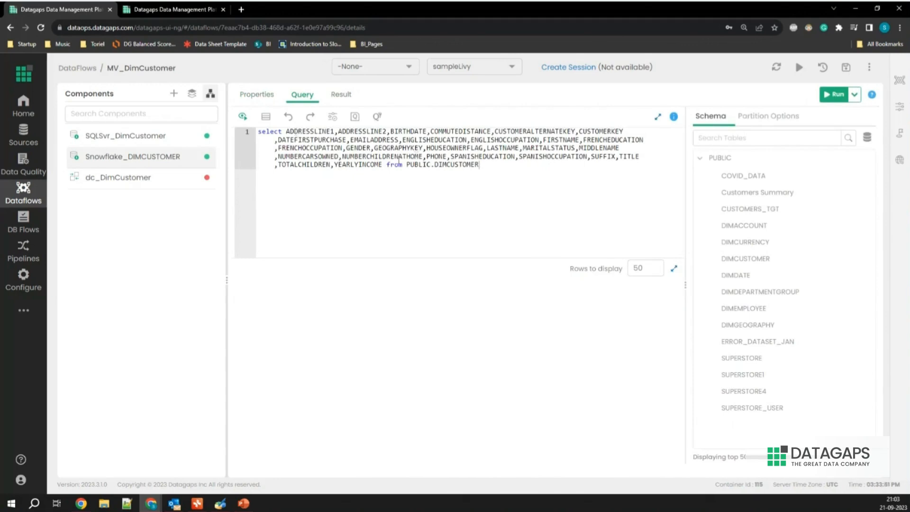
{"action": "left_click", "coordinate": [341, 95]}
{"action": "left_click_drag", "start_coordinate": [260, 137], "coordinate": [242, 137]}
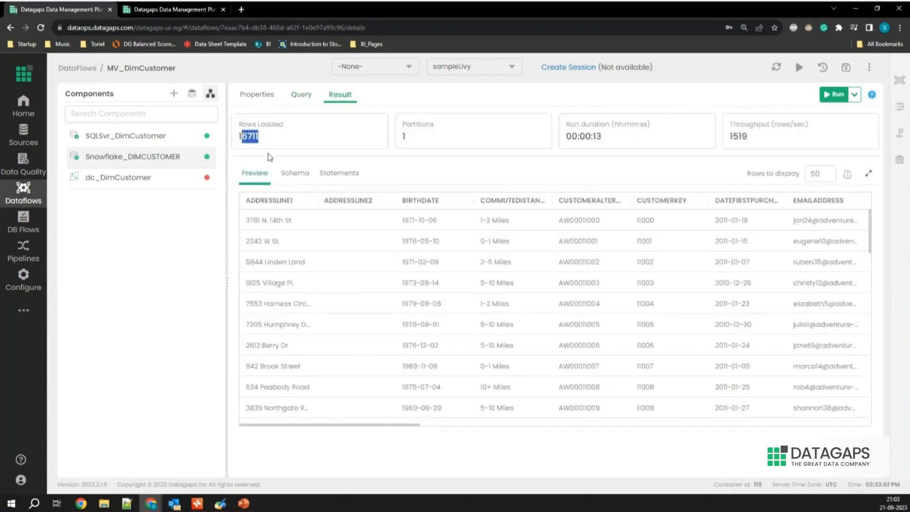
Examine the dc_DimCustomer compare settings and its column mapping between datasets A and B, including the unique key.
{"action": "left_click", "coordinate": [118, 178]}
{"action": "left_click", "coordinate": [269, 98]}
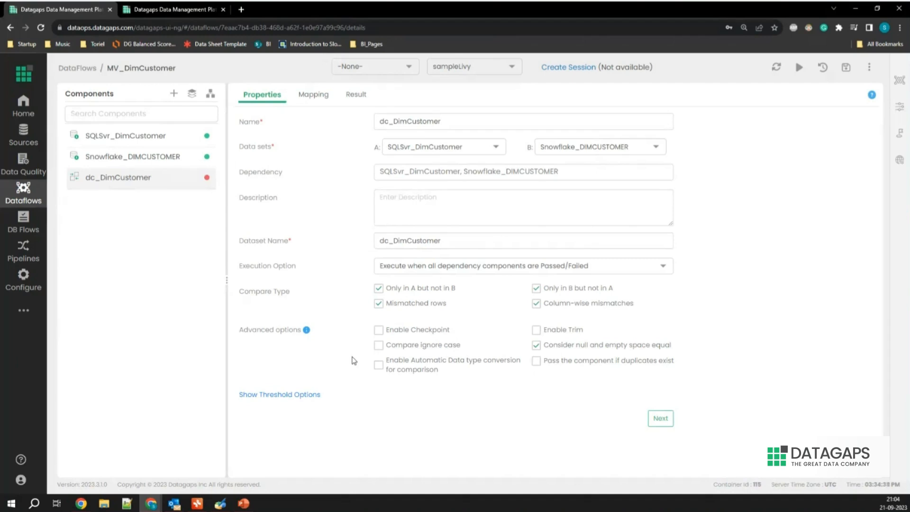
{"action": "left_click", "coordinate": [313, 96]}
{"action": "scroll", "coordinate": [519, 346], "scroll_direction": "down", "scroll_amount": 5}
{"action": "scroll", "coordinate": [521, 349], "scroll_direction": "up", "scroll_amount": 3}
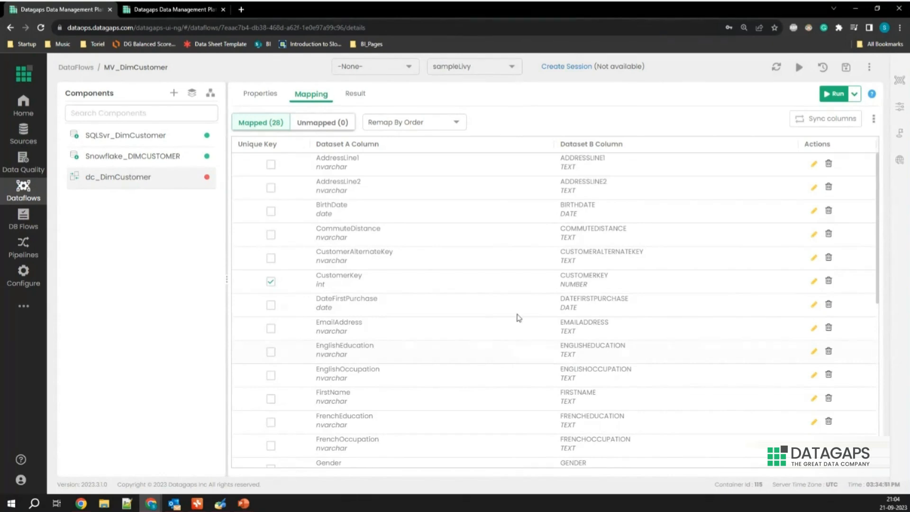
{"action": "scroll", "coordinate": [406, 296], "scroll_direction": "down", "scroll_amount": 4}
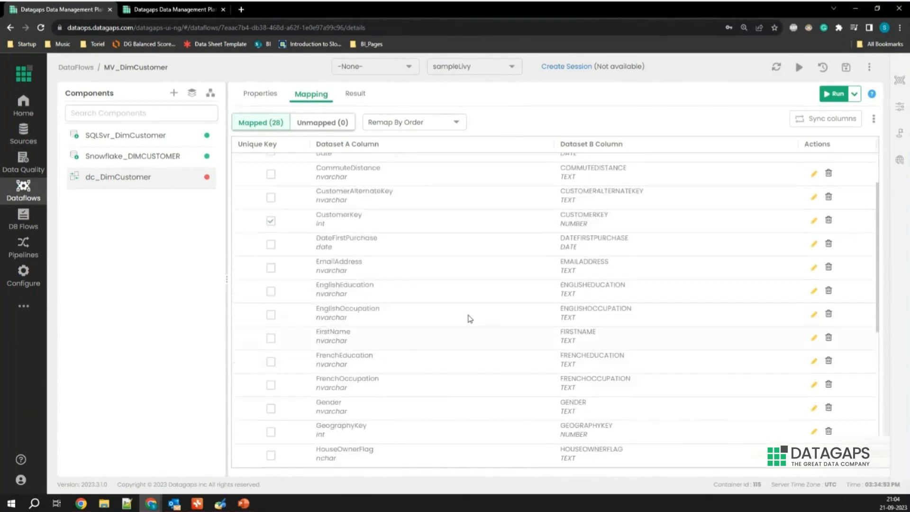
{"action": "scroll", "coordinate": [564, 234], "scroll_direction": "up", "scroll_amount": 3}
{"action": "scroll", "coordinate": [538, 341], "scroll_direction": "down", "scroll_amount": 6}
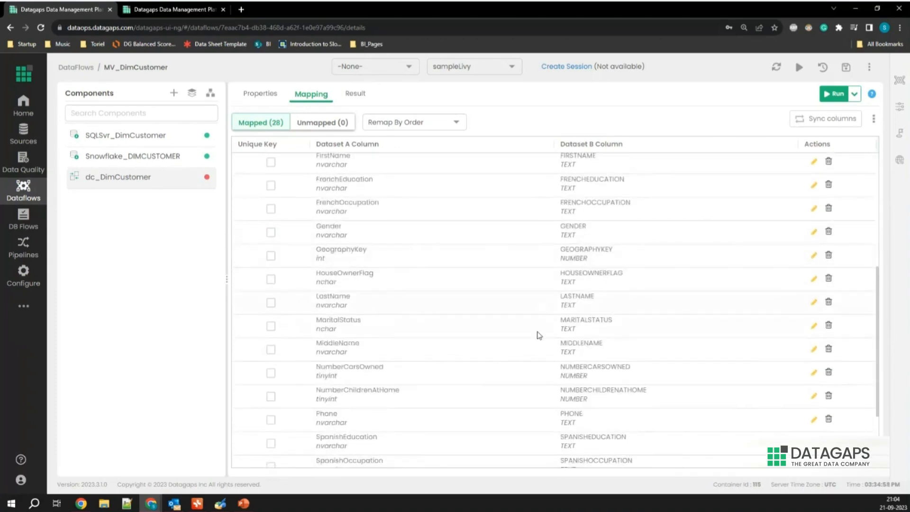
{"action": "scroll", "coordinate": [519, 378], "scroll_direction": "up", "scroll_amount": 3}
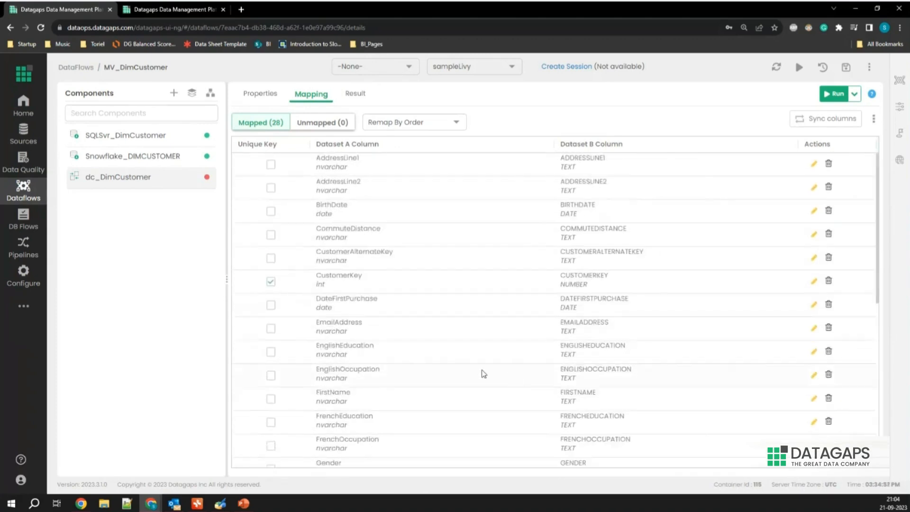
{"action": "scroll", "coordinate": [482, 373], "scroll_direction": "down", "scroll_amount": 3}
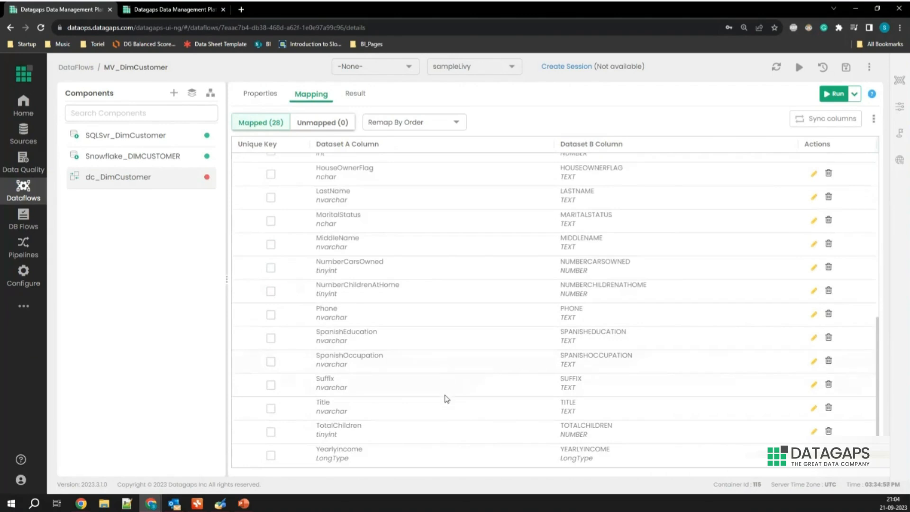
{"action": "scroll", "coordinate": [438, 412], "scroll_direction": "up", "scroll_amount": 7}
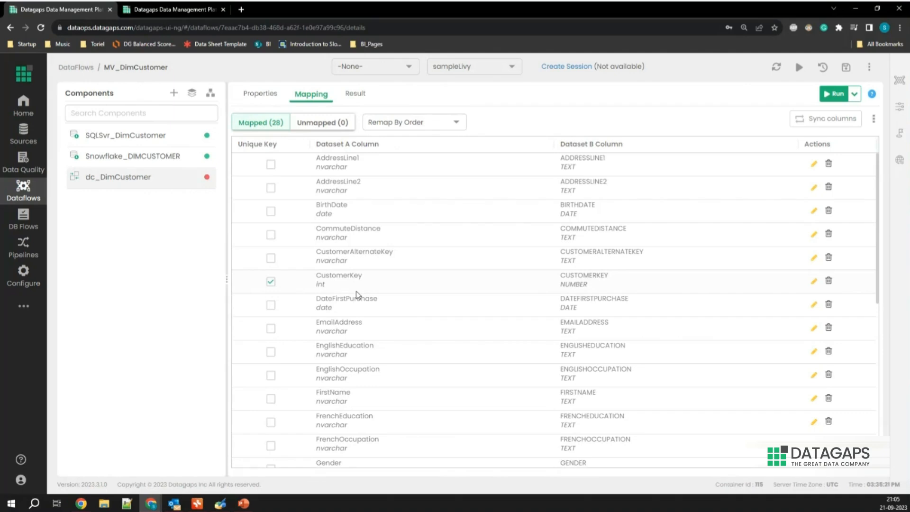
{"action": "scroll", "coordinate": [385, 273], "scroll_direction": "down", "scroll_amount": 10}
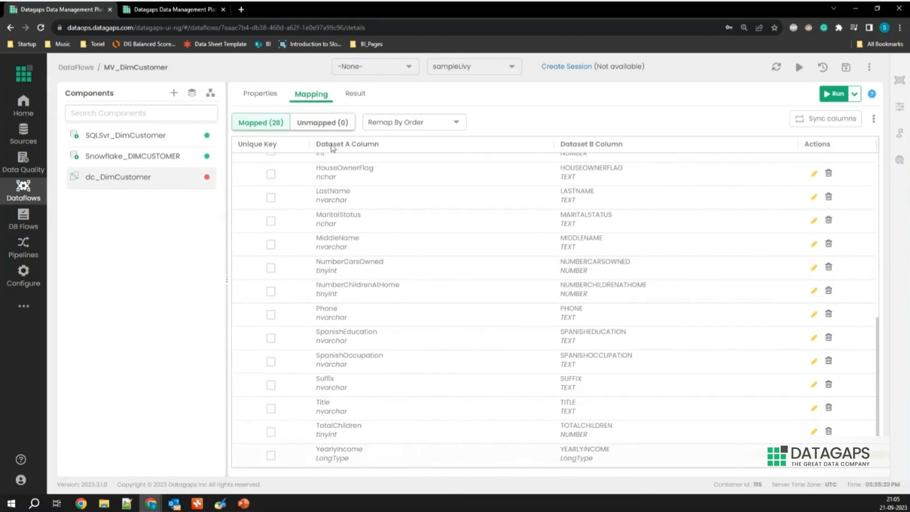
Inspect the dc_DimCustomer comparison results, viewing the matched rows and the differing values in the mismatched rows.
{"action": "left_click", "coordinate": [357, 96]}
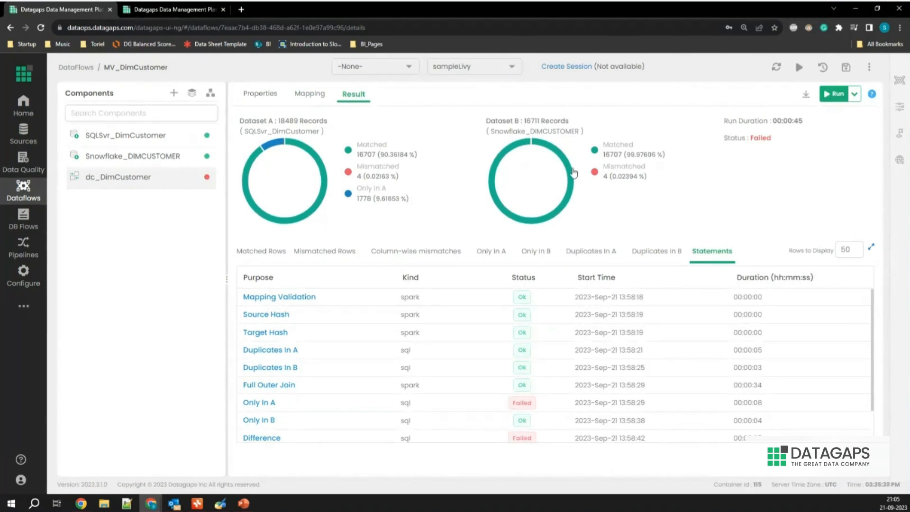
{"action": "left_click", "coordinate": [564, 158]}
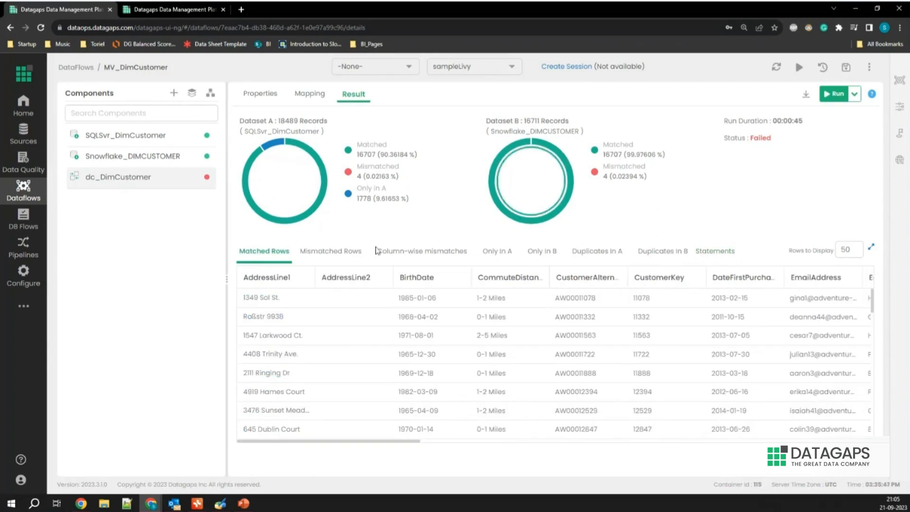
{"action": "left_click", "coordinate": [346, 256]}
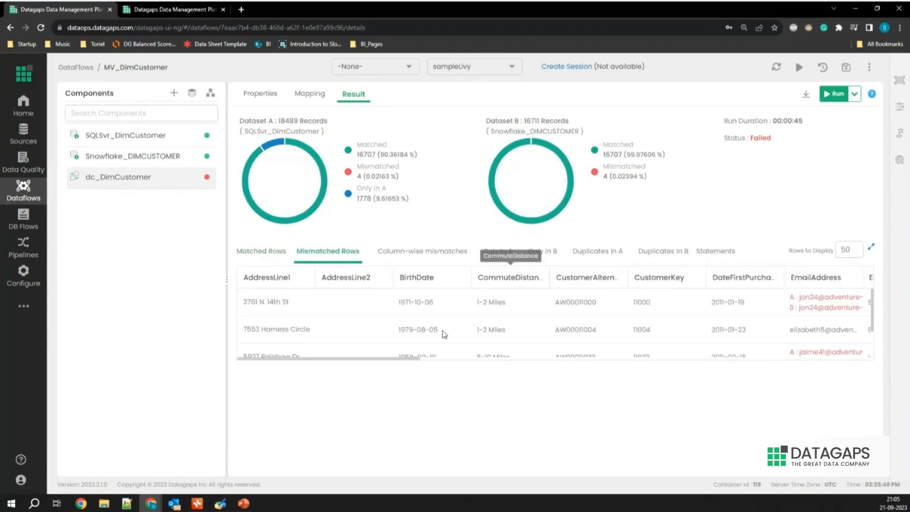
{"action": "left_click_drag", "start_coordinate": [413, 359], "coordinate": [517, 361]}
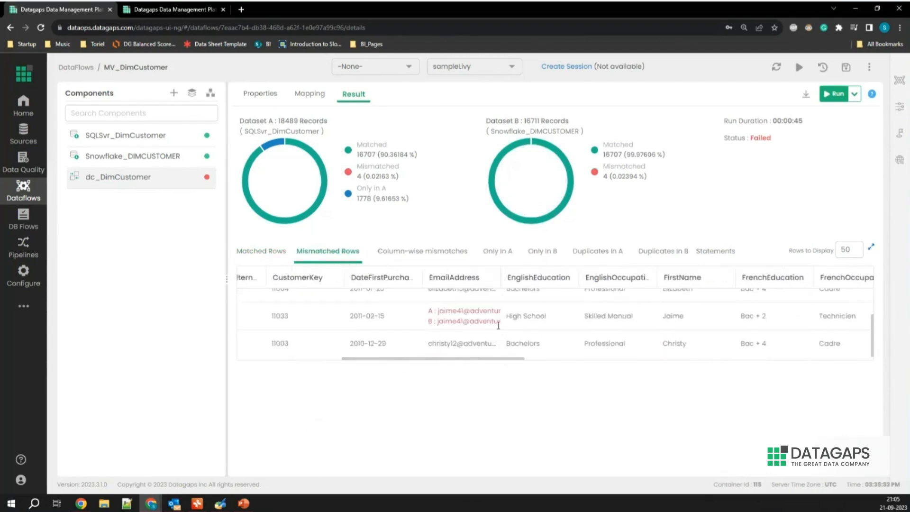
Check the column-wise mismatches for GeographyKey and EmailAddress, and revisit the mismatched and matched rows.
{"action": "left_click", "coordinate": [421, 253]}
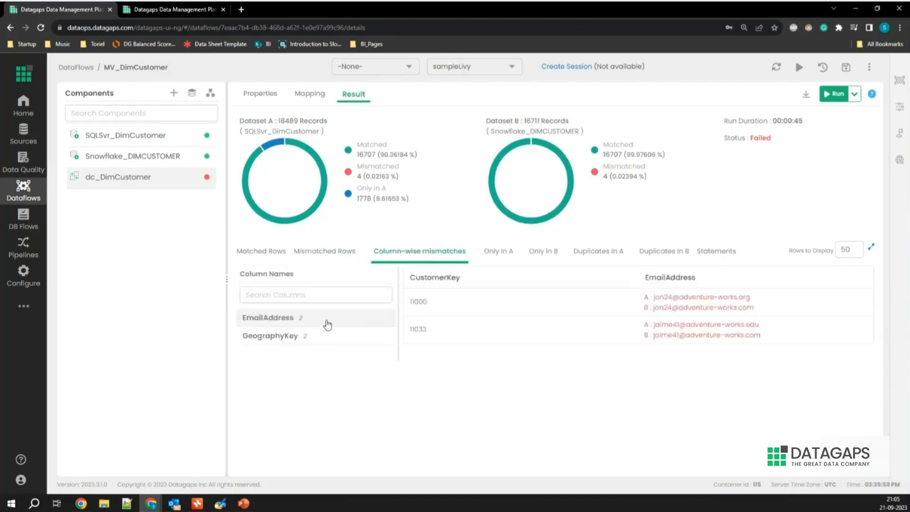
{"action": "left_click", "coordinate": [319, 335]}
{"action": "left_click", "coordinate": [322, 320]}
{"action": "left_click", "coordinate": [316, 251]}
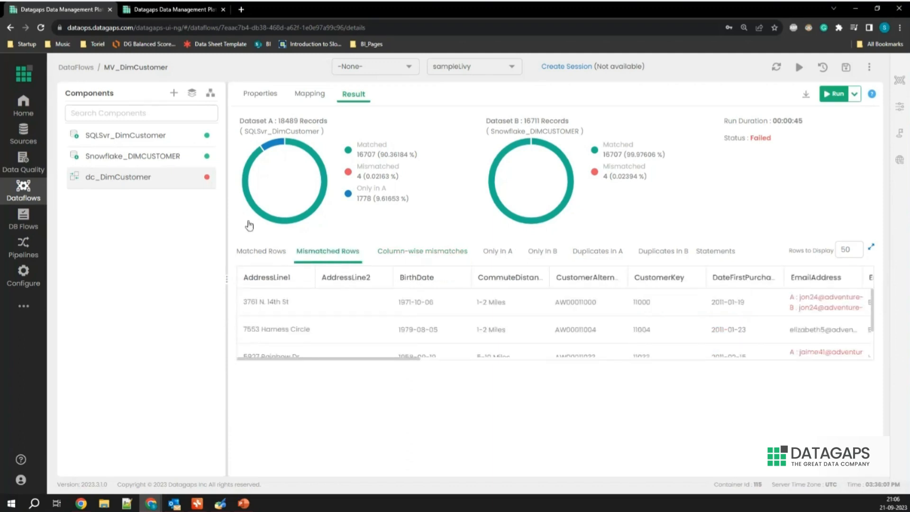
{"action": "left_click", "coordinate": [272, 251]}
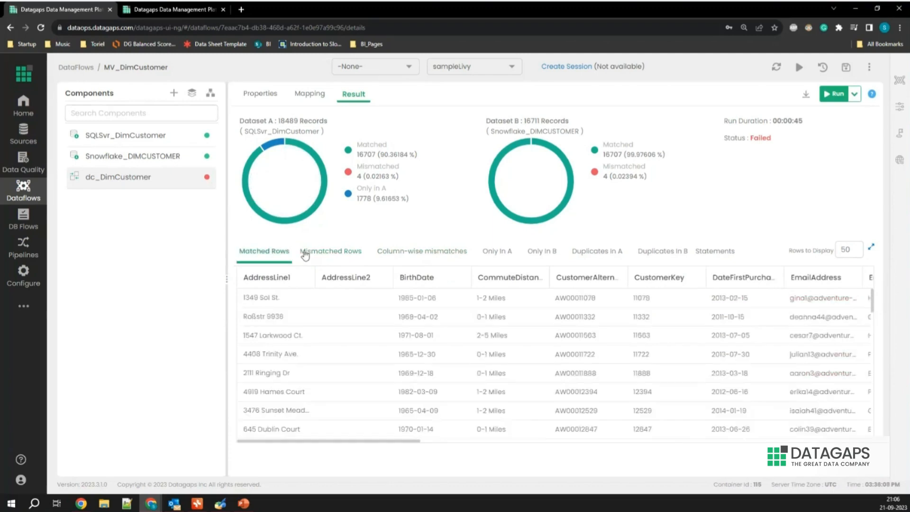
{"action": "left_click_drag", "start_coordinate": [310, 252], "coordinate": [314, 275]}
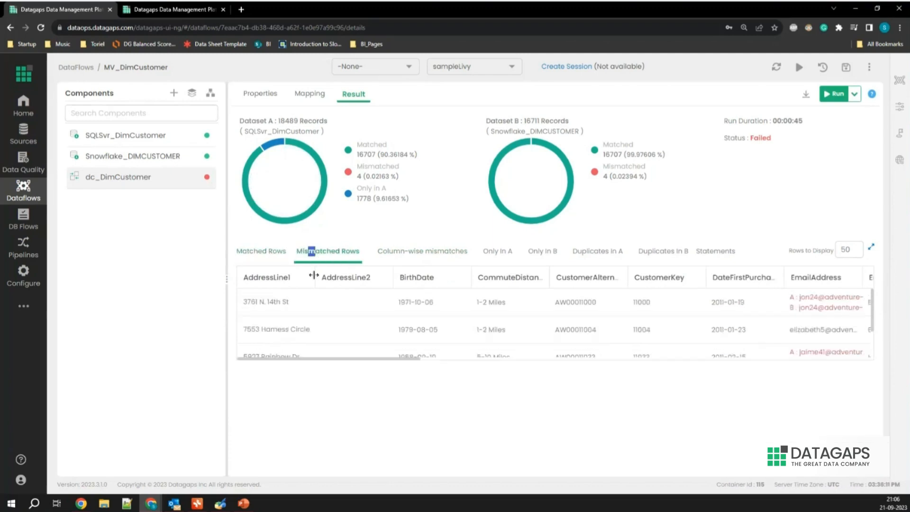
Add a SQL processor dependent on dc_DimCustomer to the dataflow diagram and insert the dc_DimCustomer_Difference dataset into its query.
{"action": "left_click", "coordinate": [210, 93]}
{"action": "left_click_drag", "start_coordinate": [778, 244], "coordinate": [496, 280]}
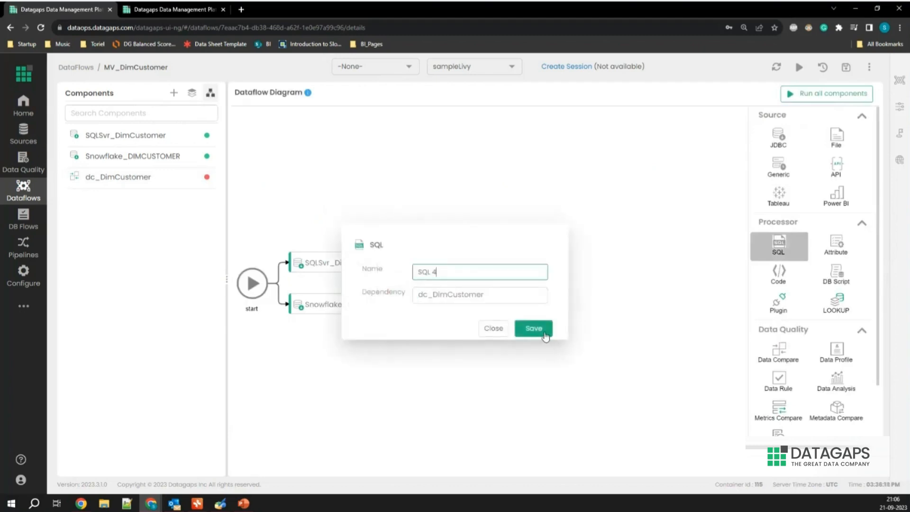
{"action": "left_click", "coordinate": [541, 331]}
{"action": "left_click_drag", "start_coordinate": [763, 248], "coordinate": [418, 238]}
{"action": "double_click", "coordinate": [371, 132]}
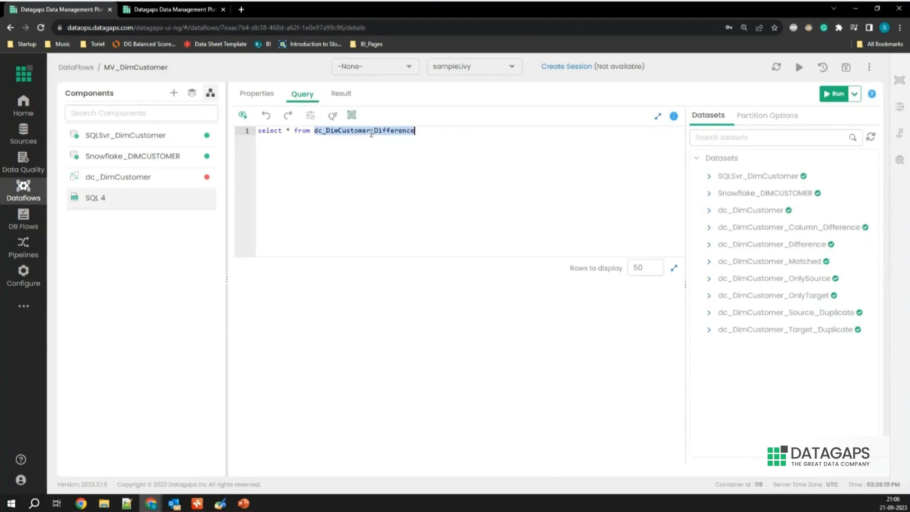
Return to the dc_DimCustomer results and view the mismatched rows and column-wise mismatches.
{"action": "left_click", "coordinate": [203, 176]}
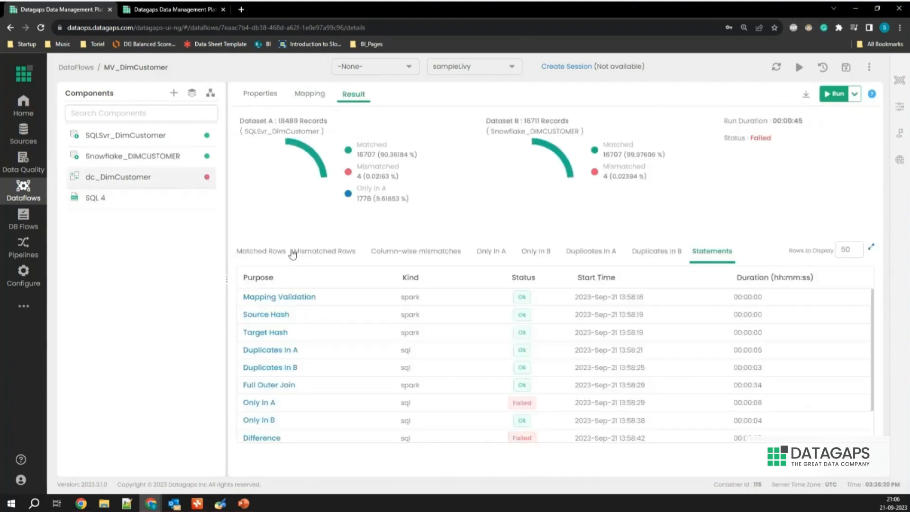
{"action": "left_click", "coordinate": [332, 251]}
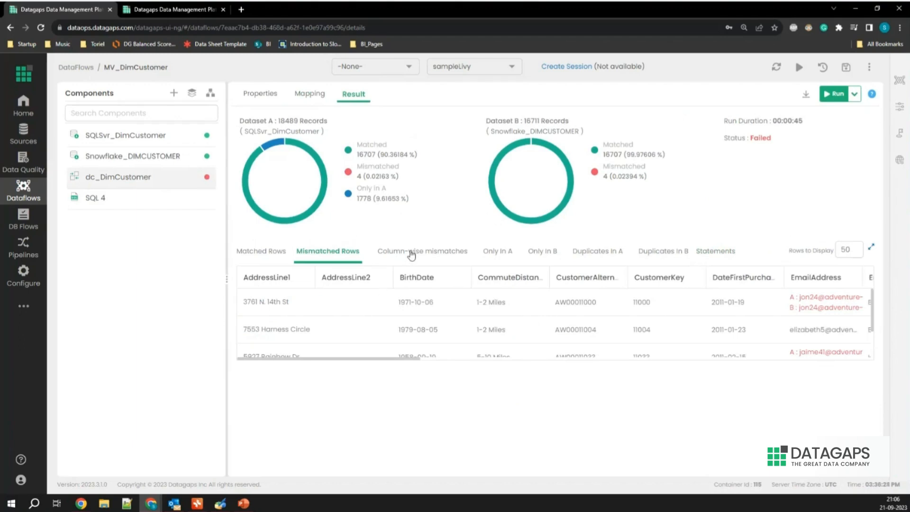
{"action": "left_click", "coordinate": [410, 252]}
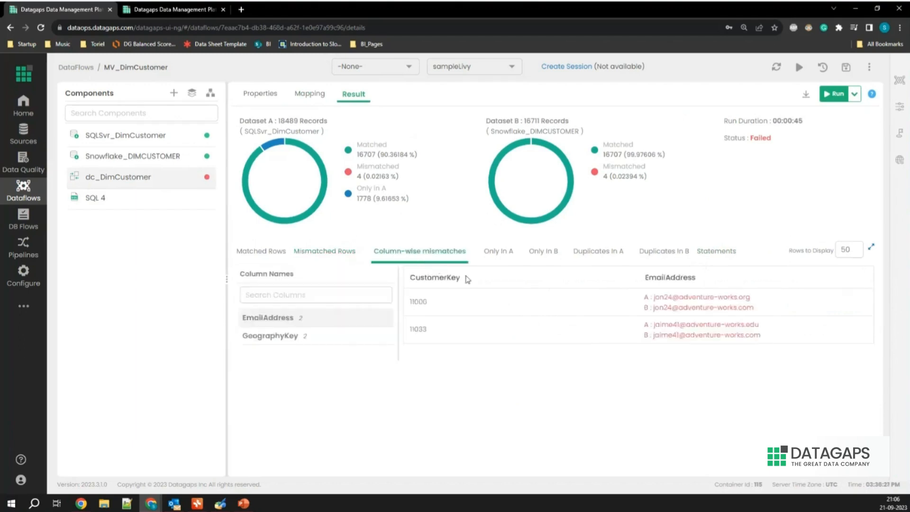
Browse the records found only in dataset A and check both datasets for duplicates.
{"action": "left_click", "coordinate": [500, 254]}
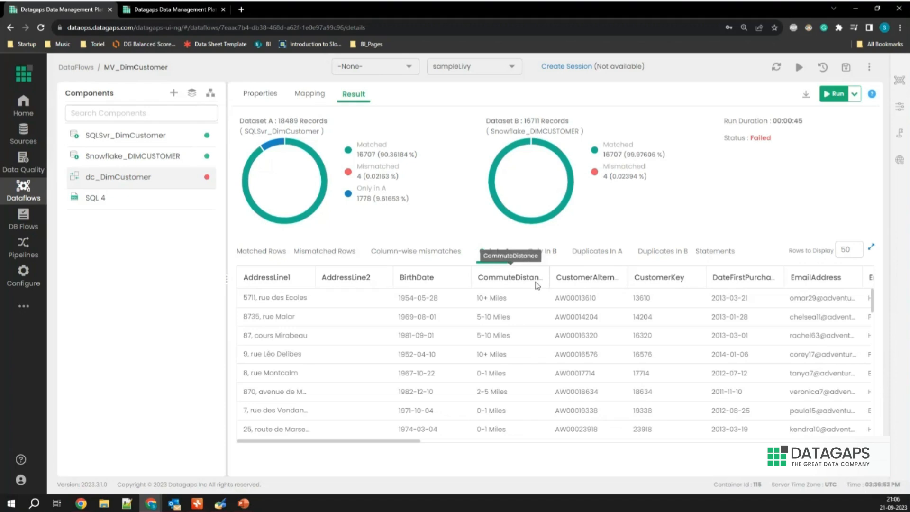
{"action": "scroll", "coordinate": [506, 322], "scroll_direction": "down", "scroll_amount": 10}
{"action": "scroll", "coordinate": [505, 334], "scroll_direction": "down", "scroll_amount": 5}
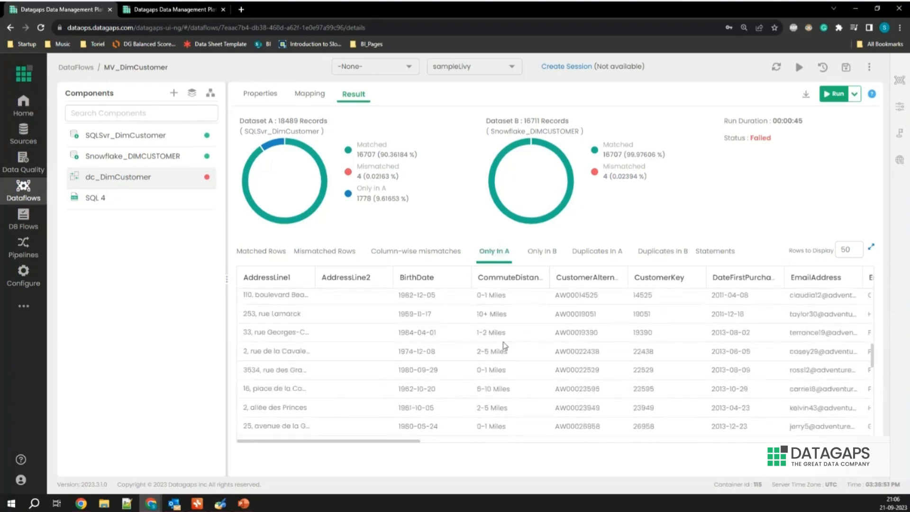
{"action": "scroll", "coordinate": [504, 346], "scroll_direction": "up", "scroll_amount": 5}
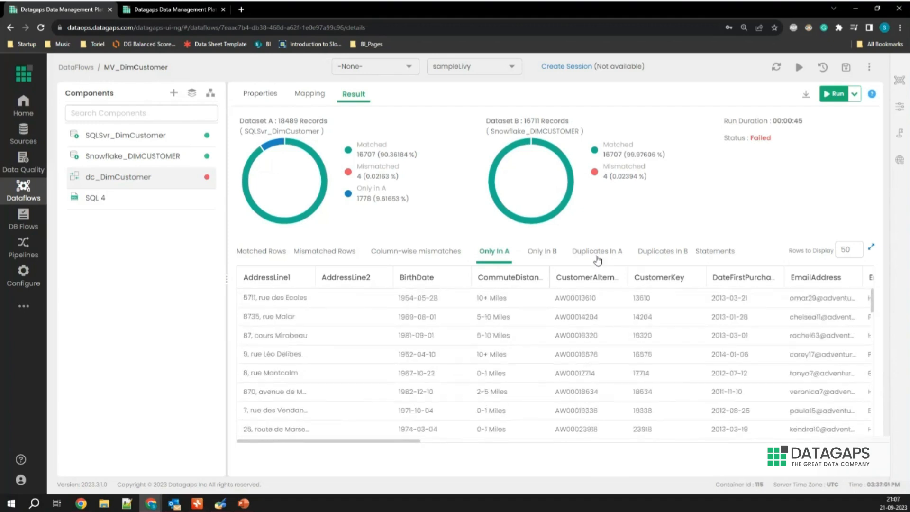
{"action": "left_click", "coordinate": [597, 259]}
{"action": "left_click", "coordinate": [665, 254]}
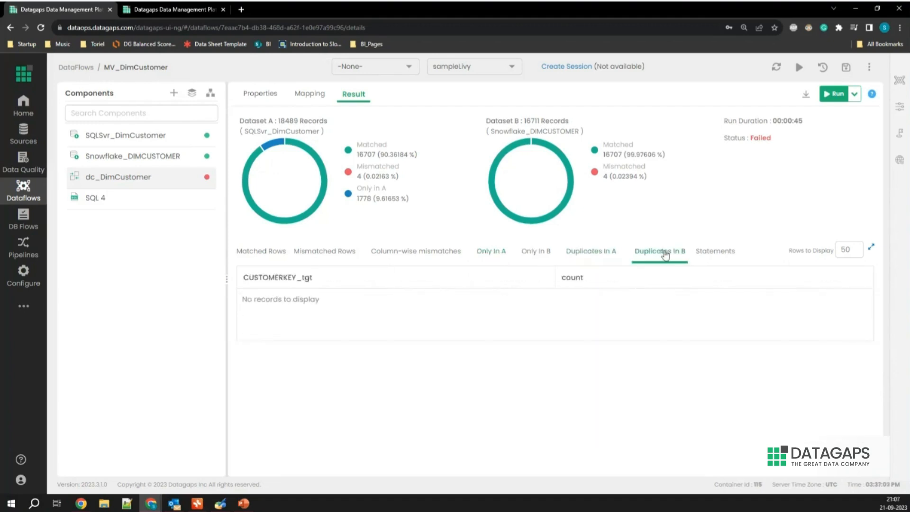
{"action": "left_click", "coordinate": [599, 258]}
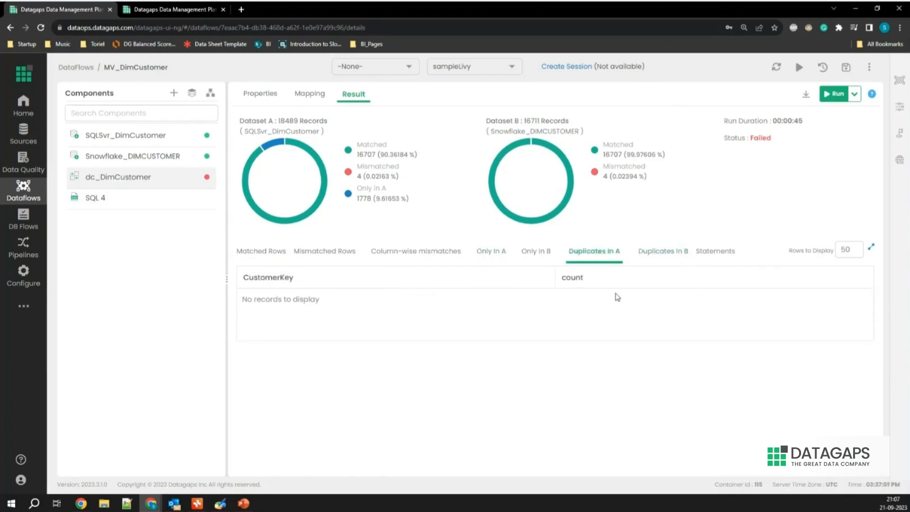